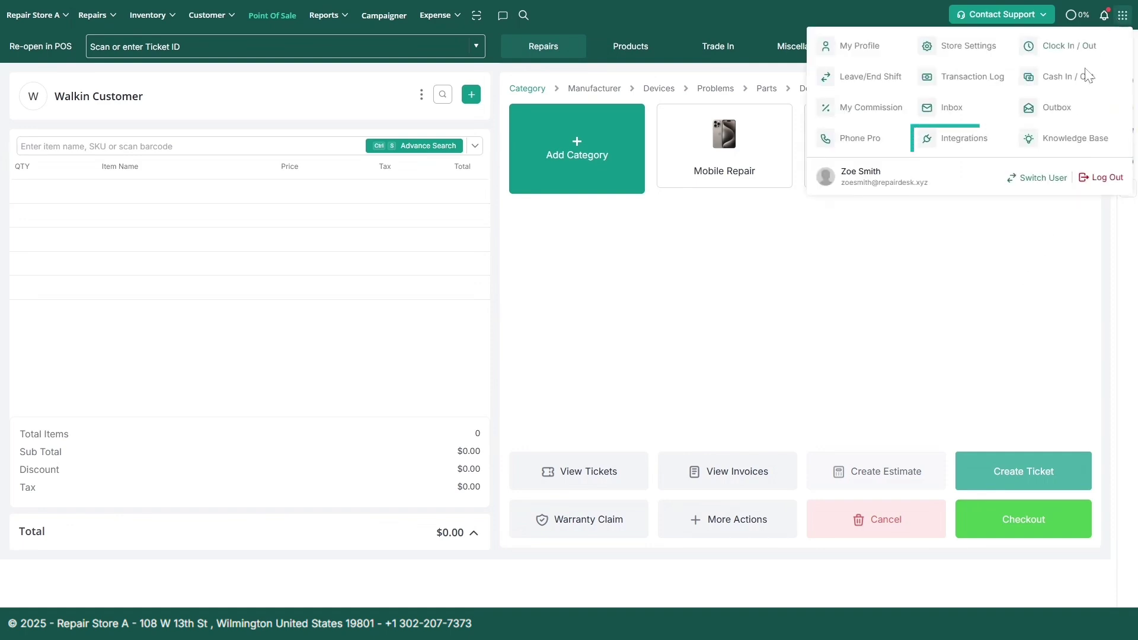
# Step: Find the M360 Integration by searching 'm360' in Integrations, then connect and enable it
pyautogui.click(958, 151)
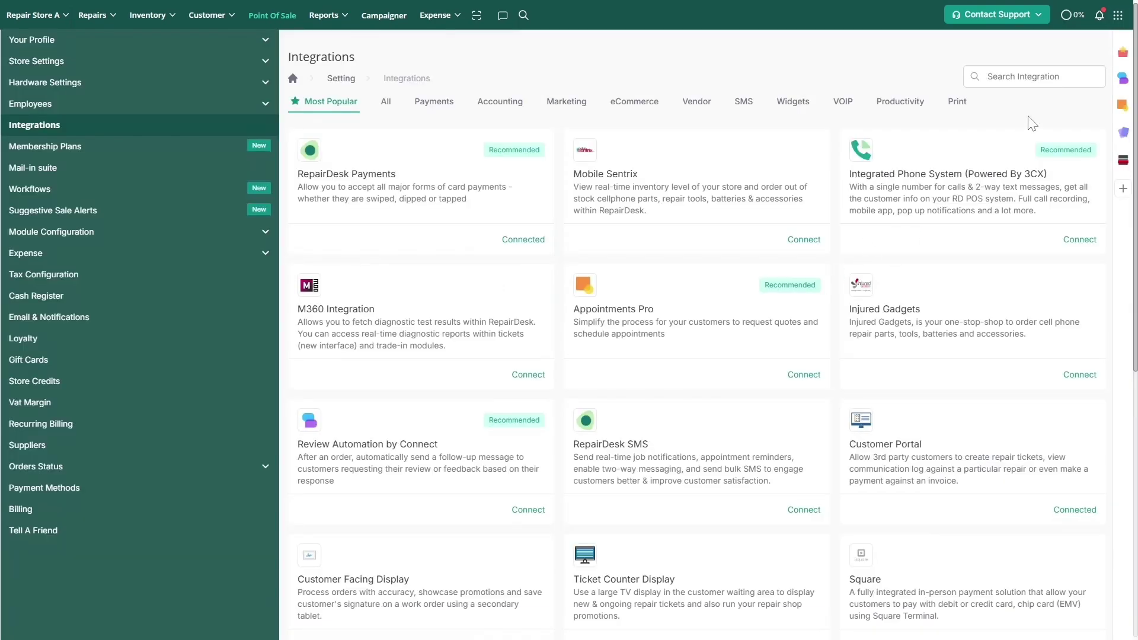
pyautogui.click(1031, 76)
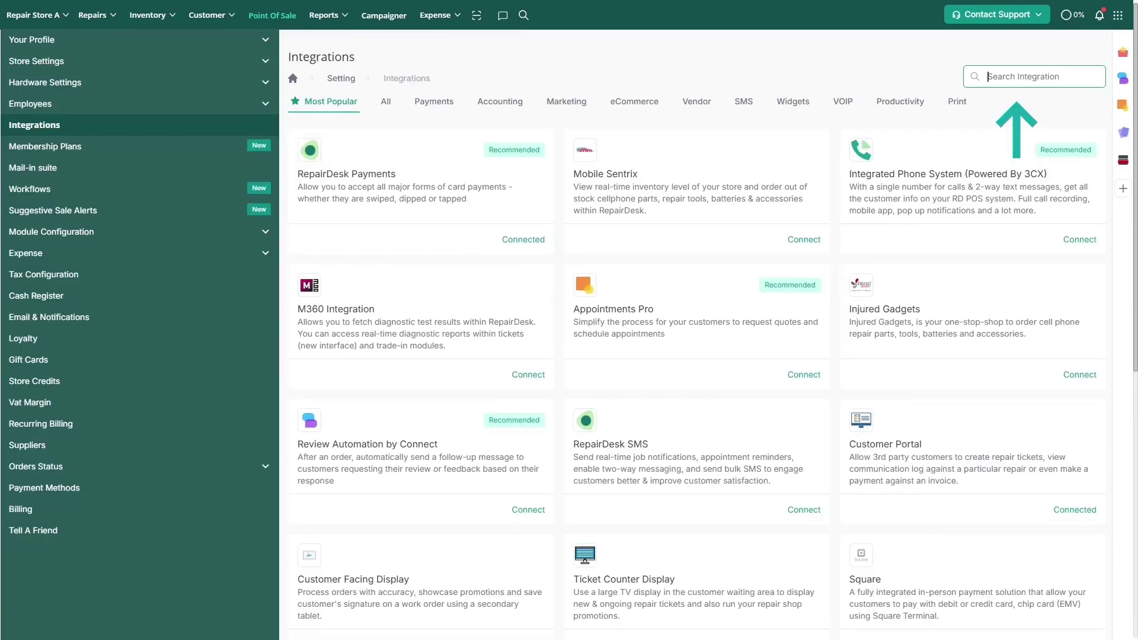
pyautogui.write('m360')
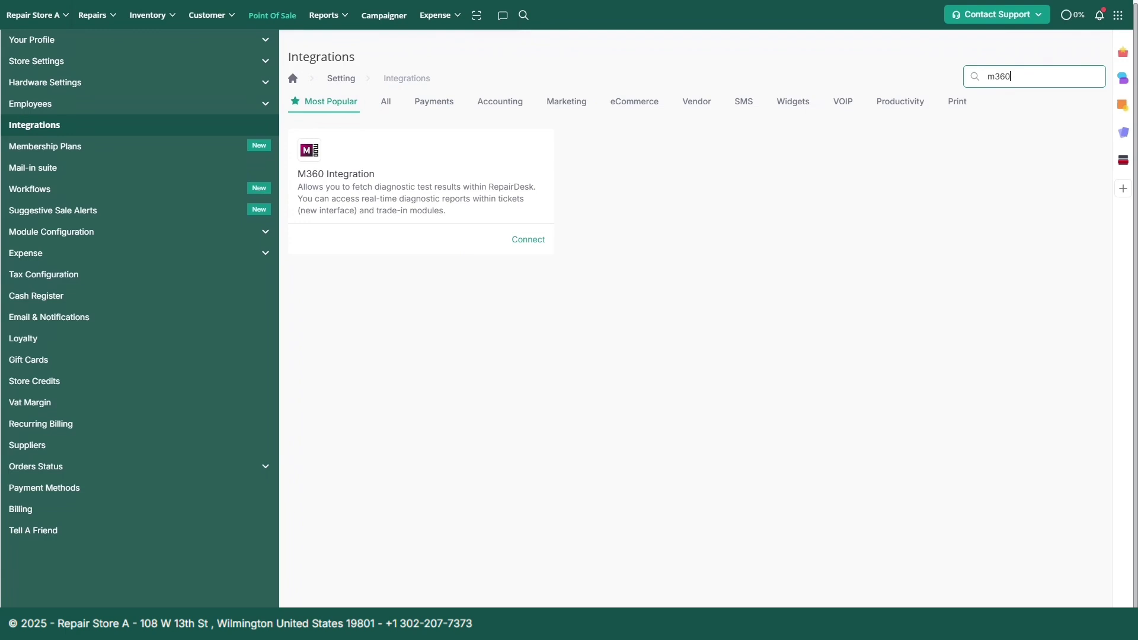
pyautogui.click(525, 249)
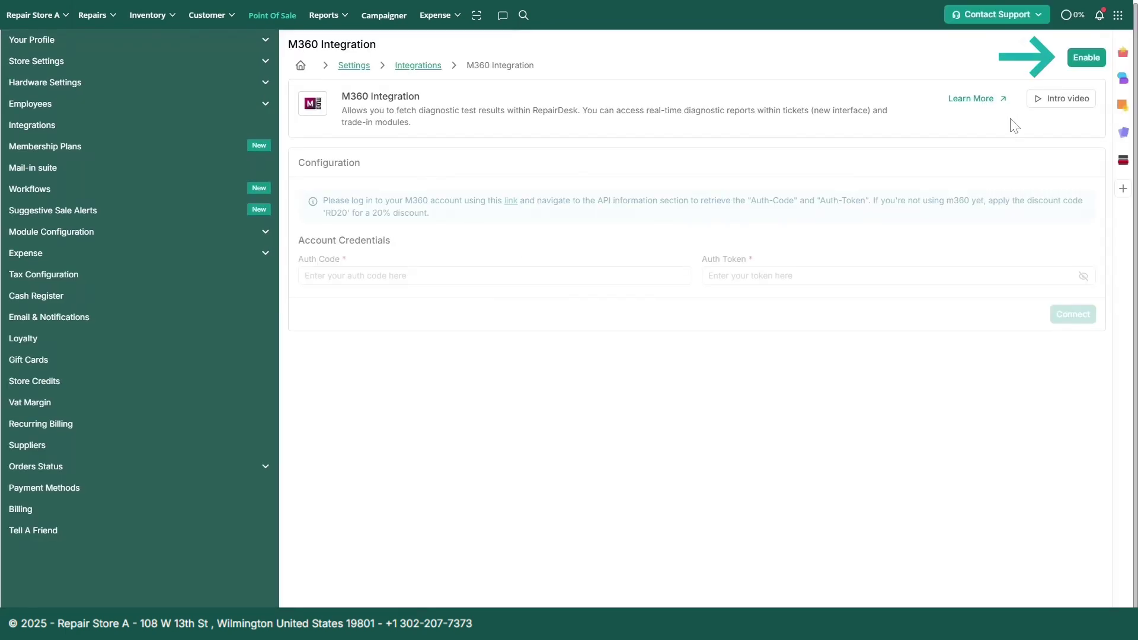
pyautogui.click(1097, 70)
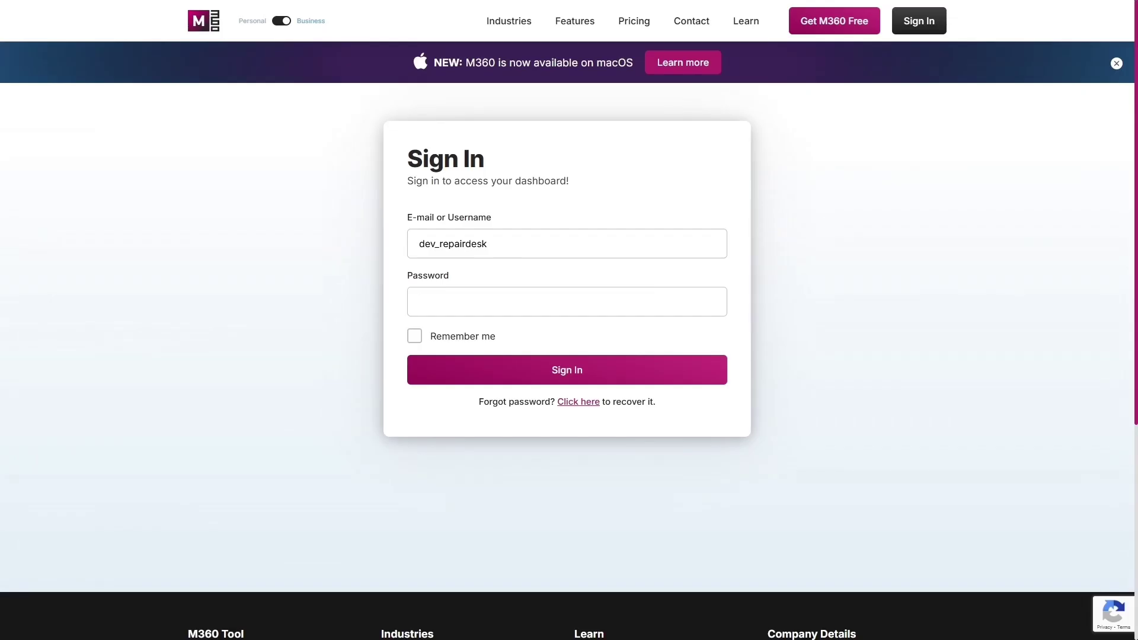
# Step: Sign in to the M360 account to reach its Live API information
pyautogui.click(564, 385)
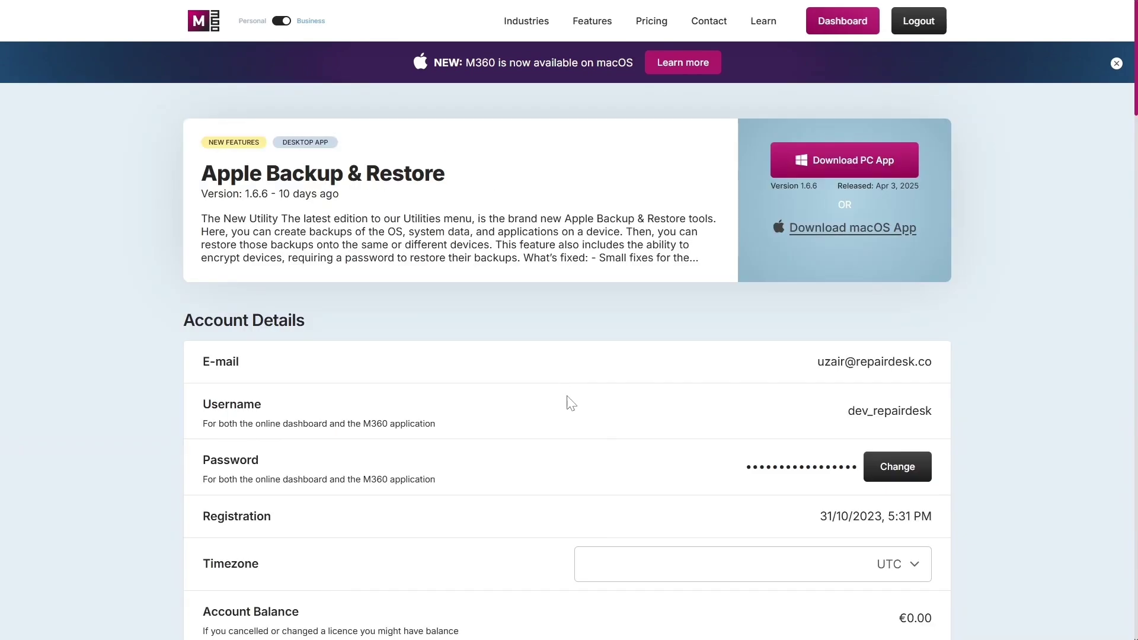
pyautogui.scroll(-3, 573, 457)
pyautogui.scroll(-2, 574, 457)
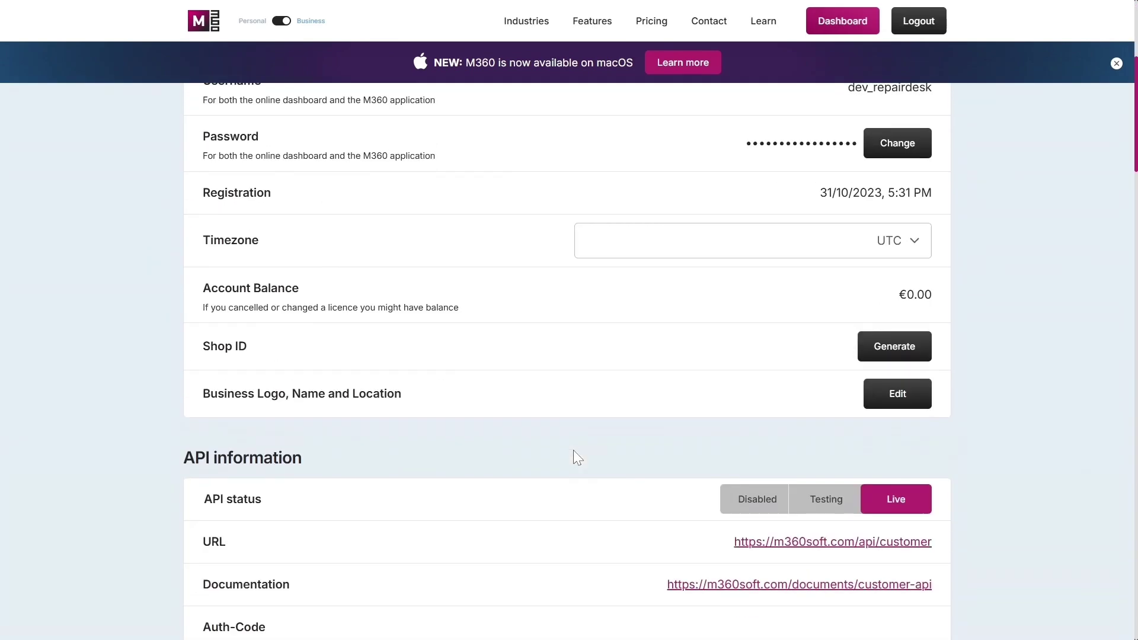
pyautogui.scroll(-3, 573, 457)
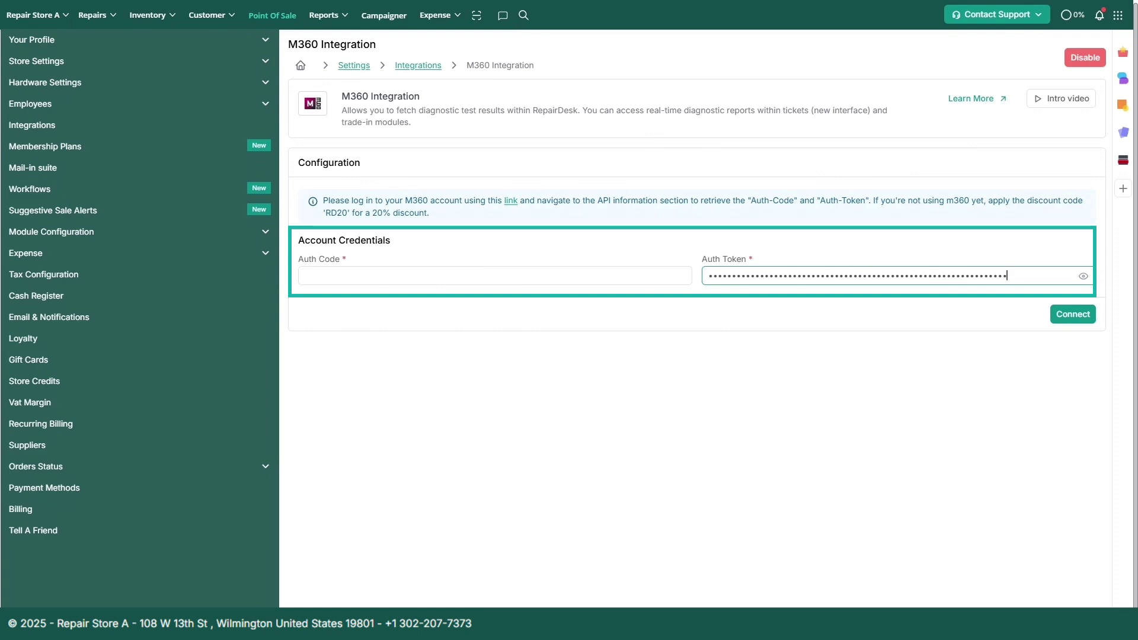
# Step: Connect RepairDesk to M360 using the pasted Auth-Code and Auth-Token
pyautogui.click(1087, 316)
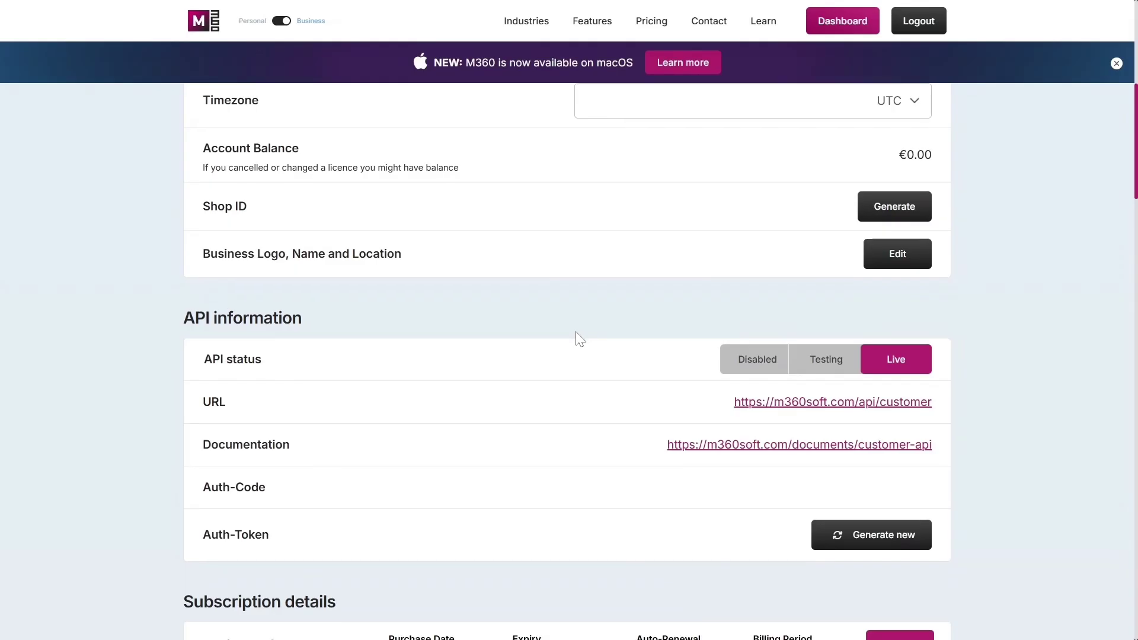
pyautogui.scroll(4, 576, 335)
pyautogui.scroll(1, 576, 334)
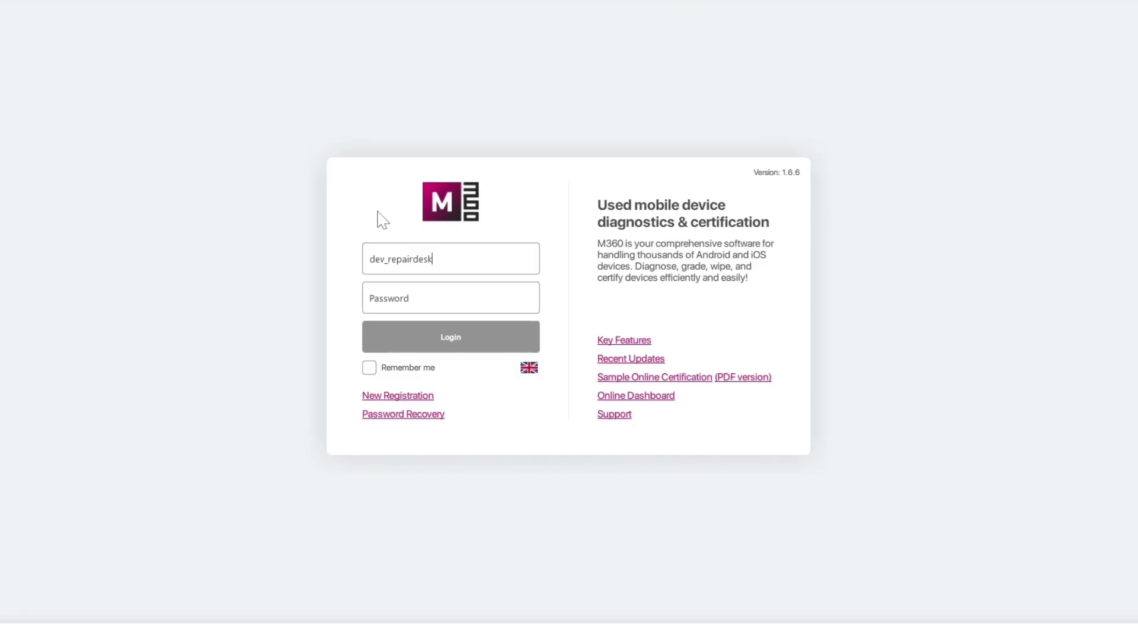
# Step: Log in to the M360 desktop app with the pasted account password
pyautogui.click(401, 307)
pyautogui.hotkey('ctrl', 'v')
pyautogui.click(430, 346)
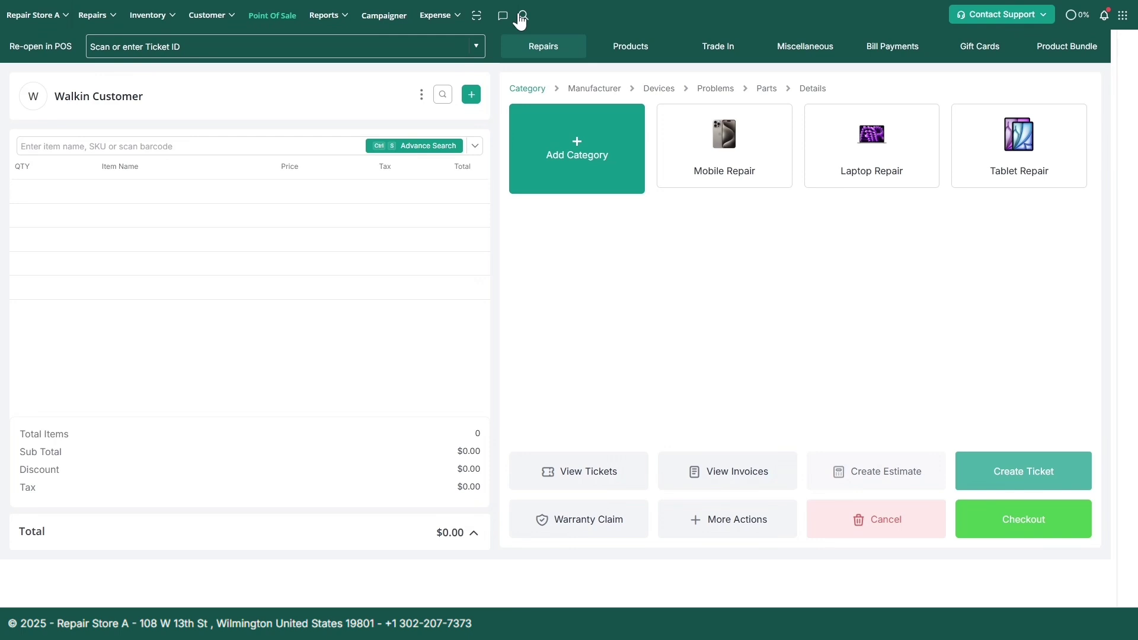
# Step: Search for and open repair ticket Repair-163
pyautogui.click(521, 17)
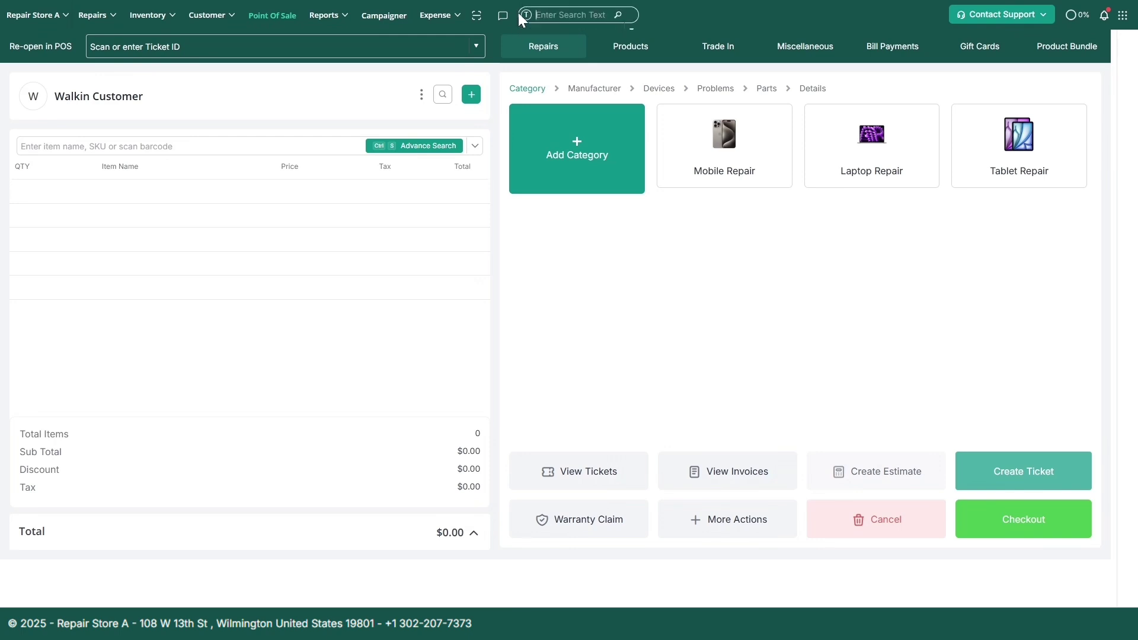
pyautogui.write('Repair- 163')
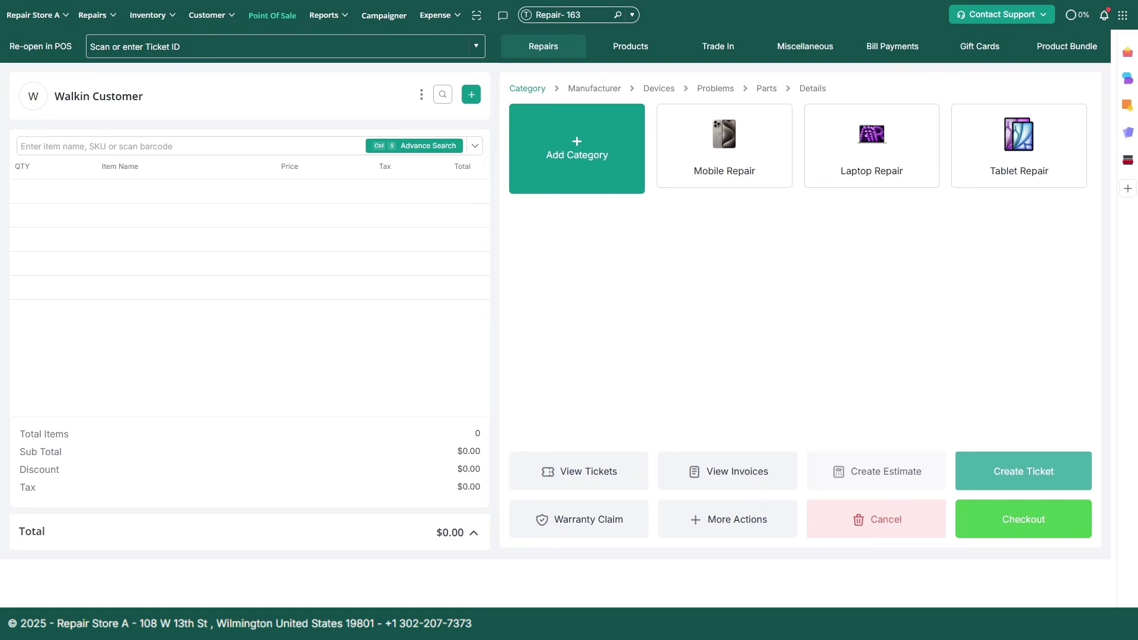
pyautogui.press('Return')
pyautogui.click(75, 179)
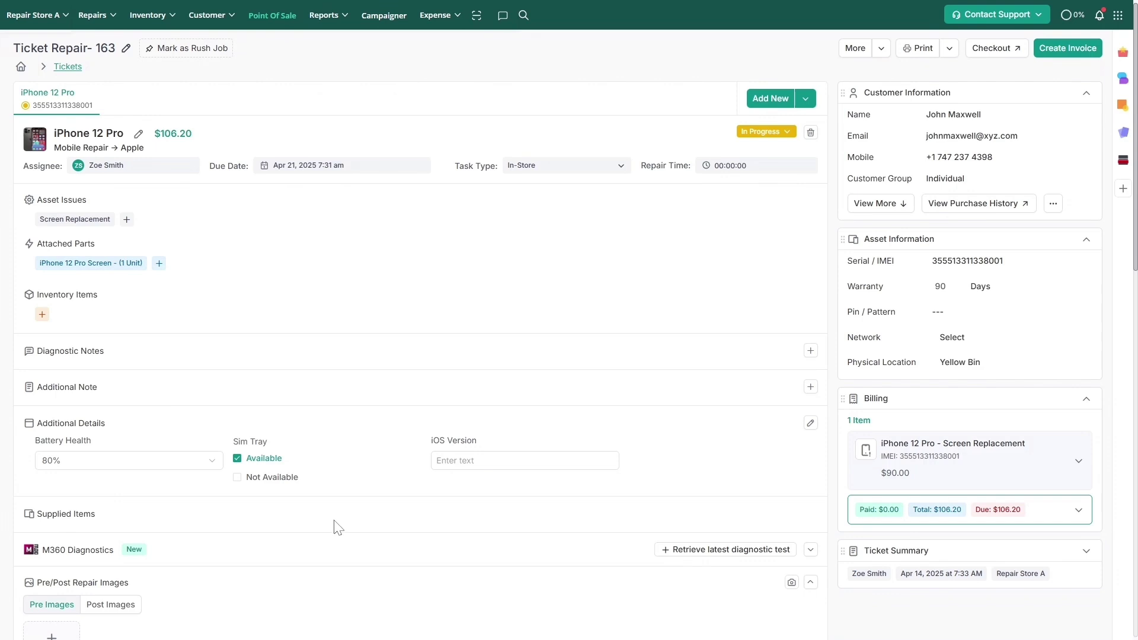
# Step: Retrieve the ticket's latest M360 diagnostic test and view the 7:27 AM Test 1 results
pyautogui.click(684, 557)
pyautogui.scroll(-3, 66, 356)
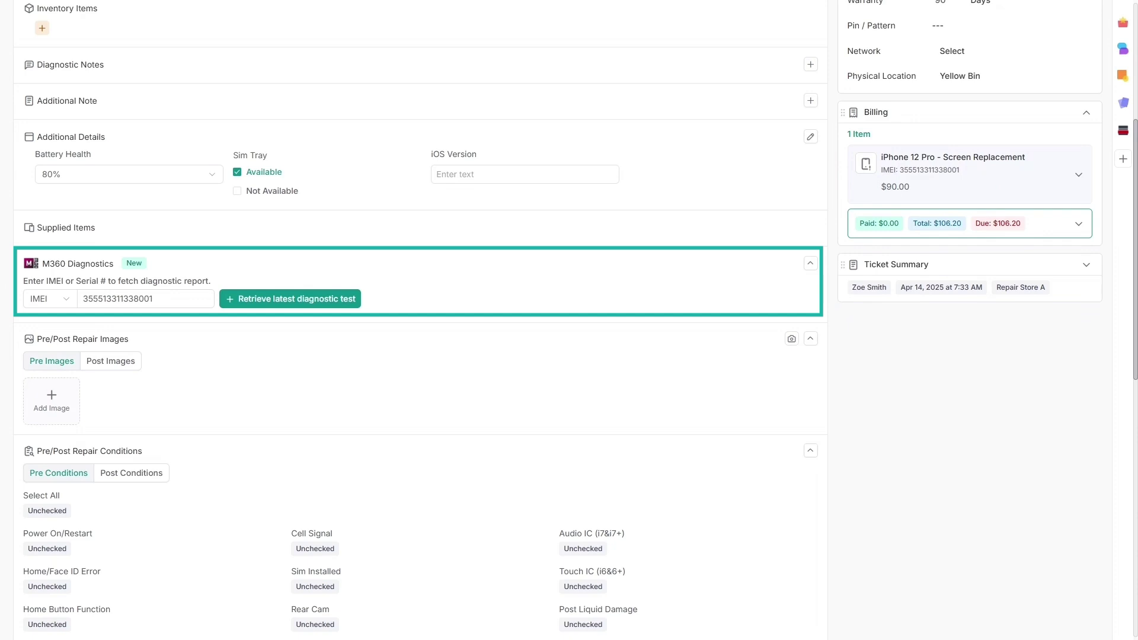
pyautogui.click(266, 300)
pyautogui.click(126, 287)
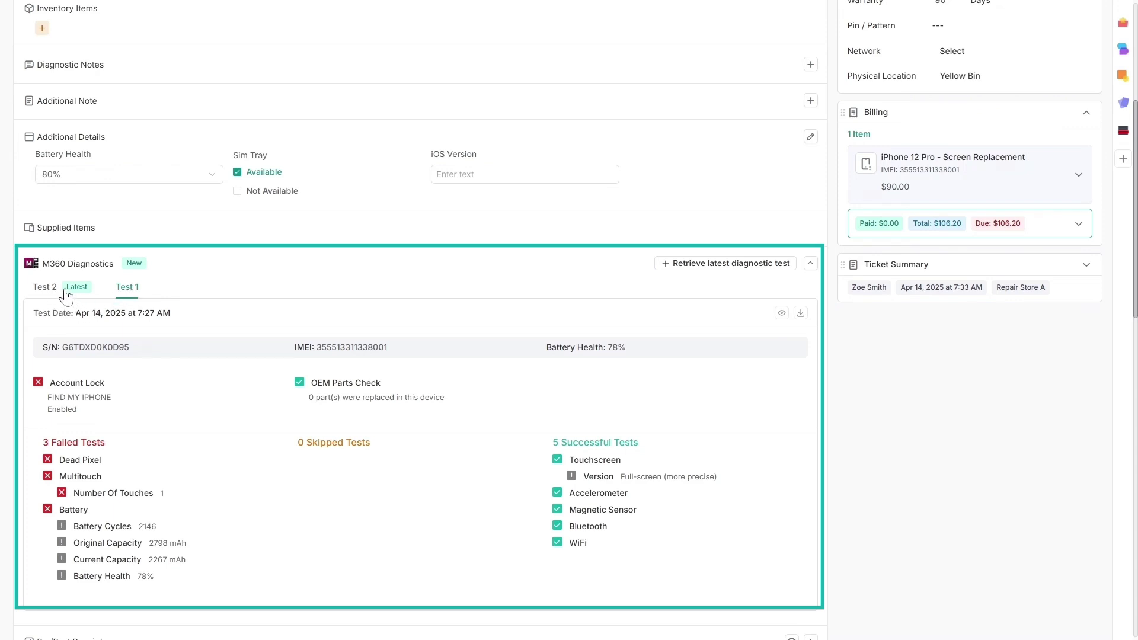
# Step: Review the iPhone 12 Pro's M360 Certification Report PDF, then close it
pyautogui.click(782, 315)
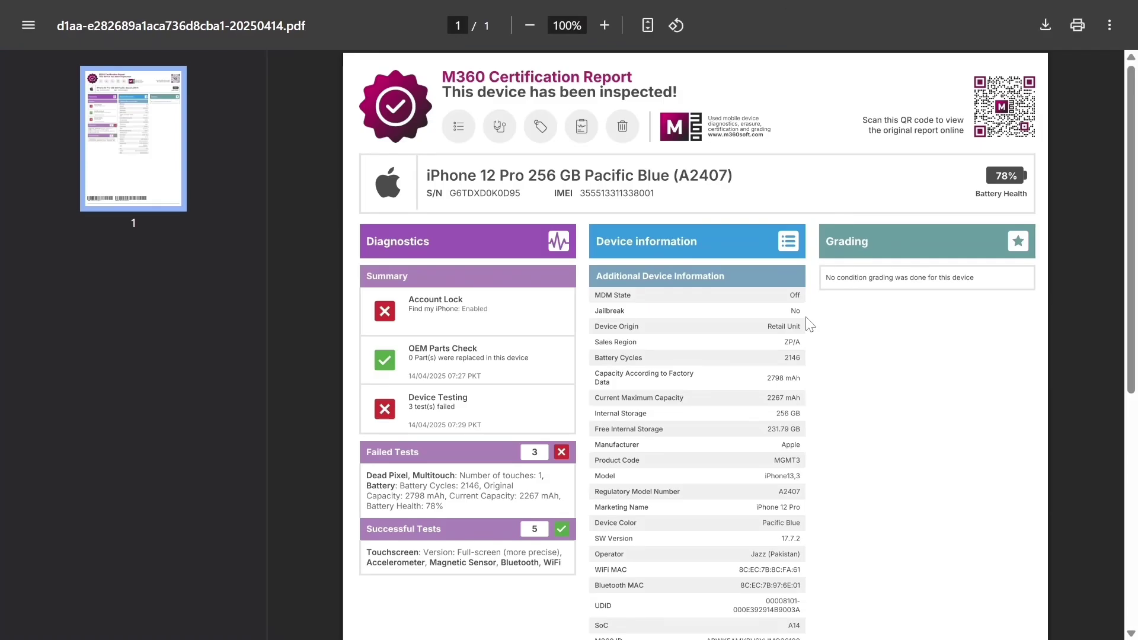
pyautogui.hotkey('ctrl', 'w')
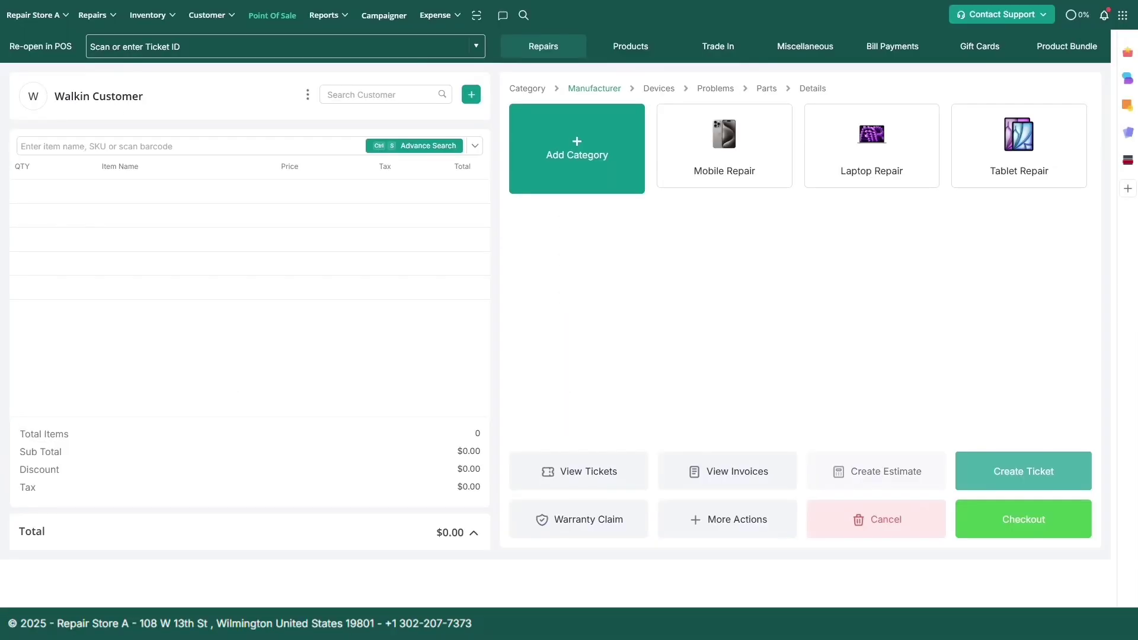
# Step: Start a new trade-in purchase from Manage Inventory and add a line item
pyautogui.click(147, 15)
pyautogui.click(237, 46)
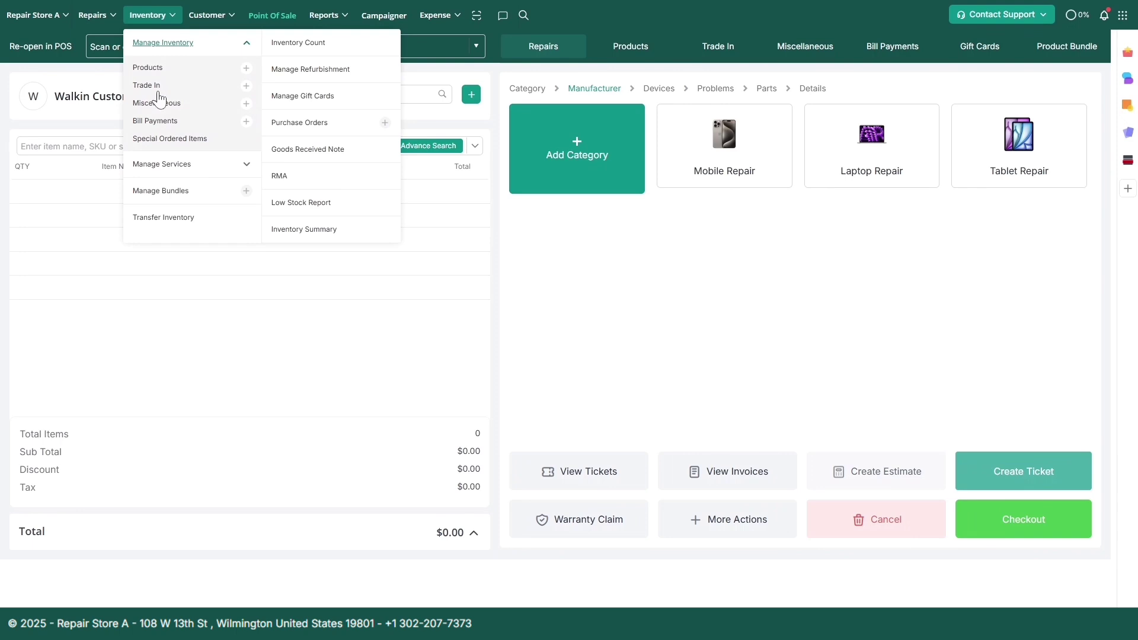
pyautogui.click(247, 87)
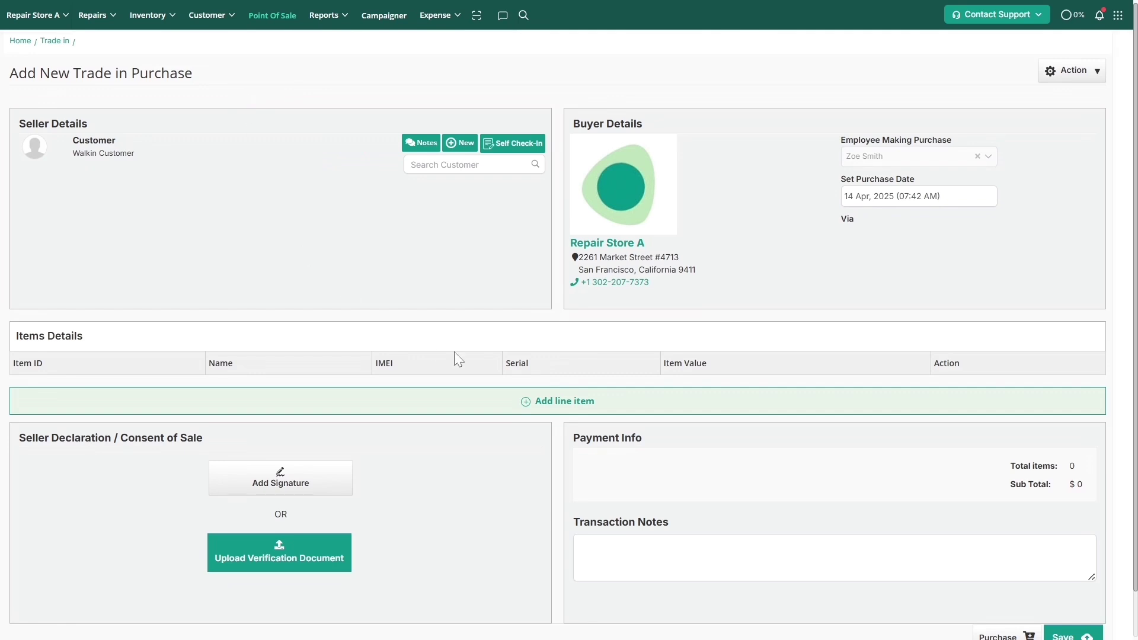
pyautogui.click(550, 409)
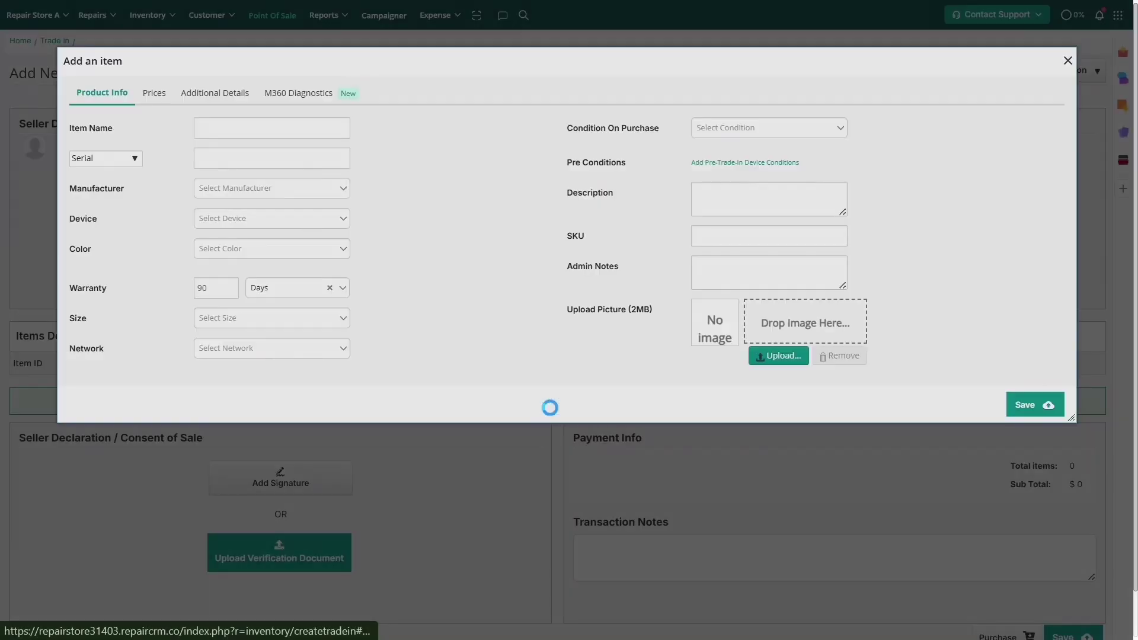
pyautogui.write('iPhone 12 Pro 256 GB')
# Step: Enter the item's name and IMEI, with Apple iPhone 12 Pro, blue, 256 gb
pyautogui.click(133, 158)
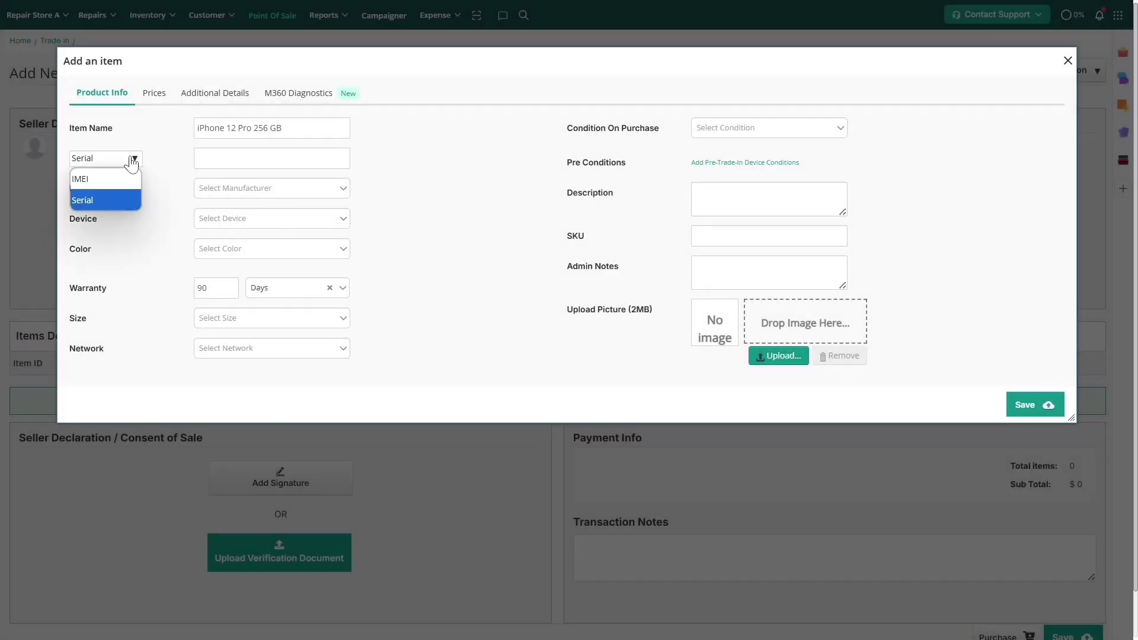
pyautogui.click(89, 179)
pyautogui.click(258, 188)
pyautogui.click(246, 223)
pyautogui.write('iphone 12')
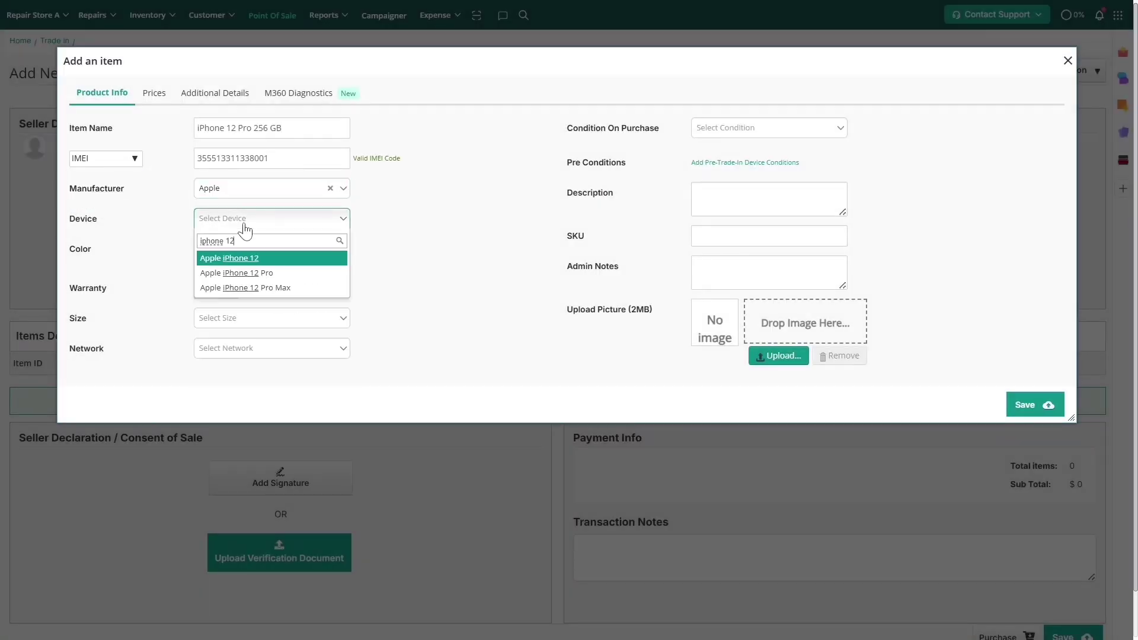
pyautogui.click(258, 285)
pyautogui.click(266, 249)
pyautogui.click(267, 318)
pyautogui.click(258, 358)
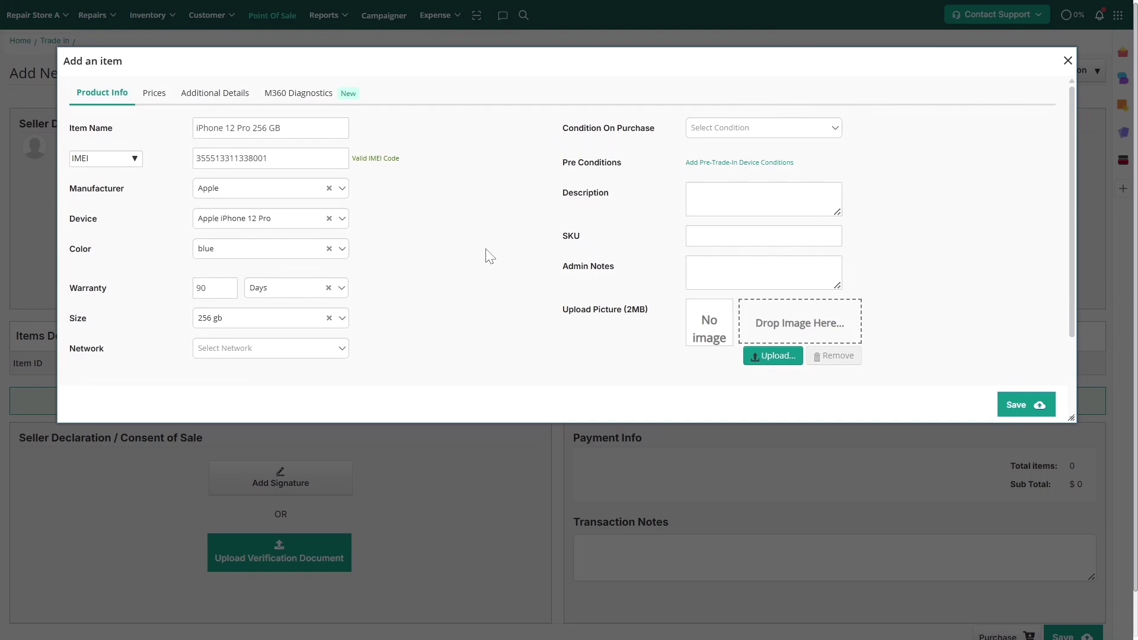
pyautogui.click(298, 93)
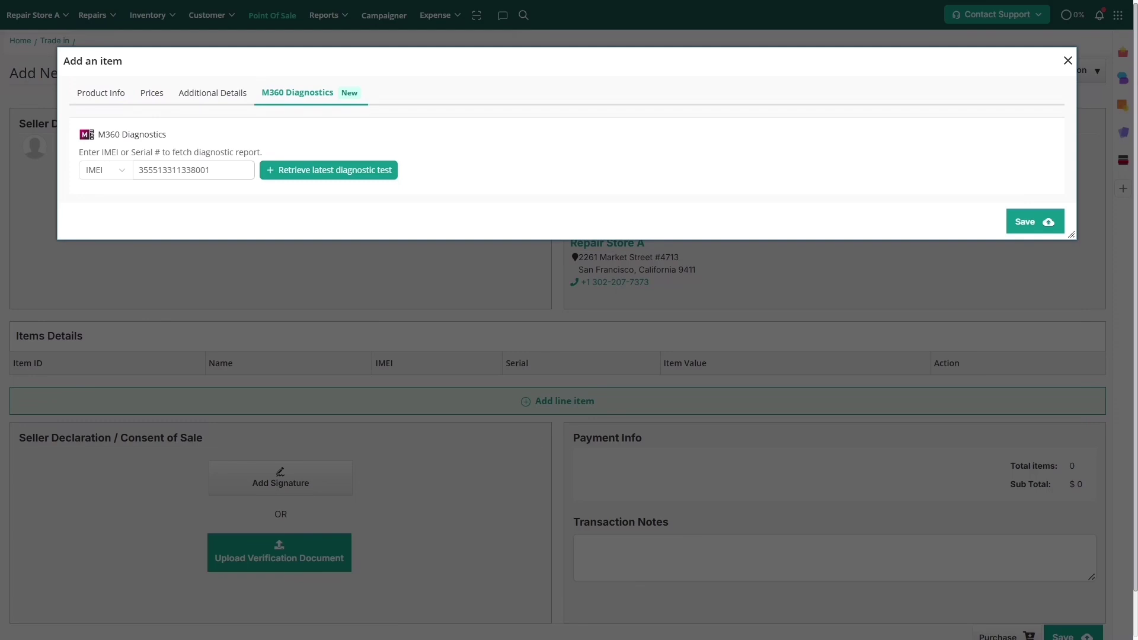
# Step: Retrieve the trade-in iPhone's latest M360 test and view the 7:27 AM Test 1 results
pyautogui.click(328, 180)
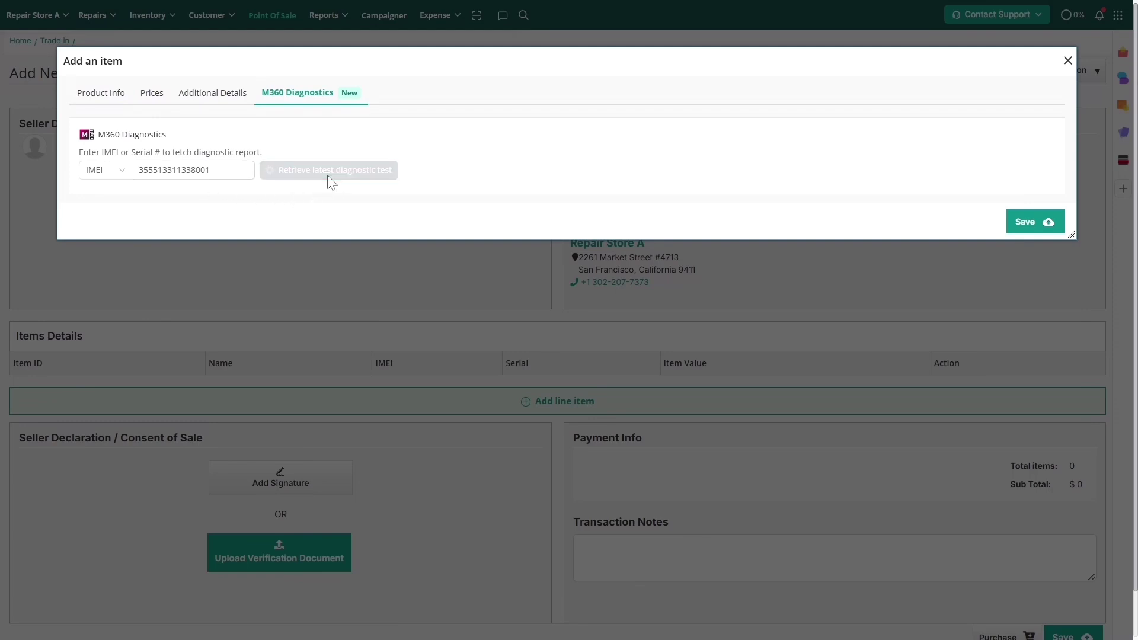
pyautogui.click(227, 164)
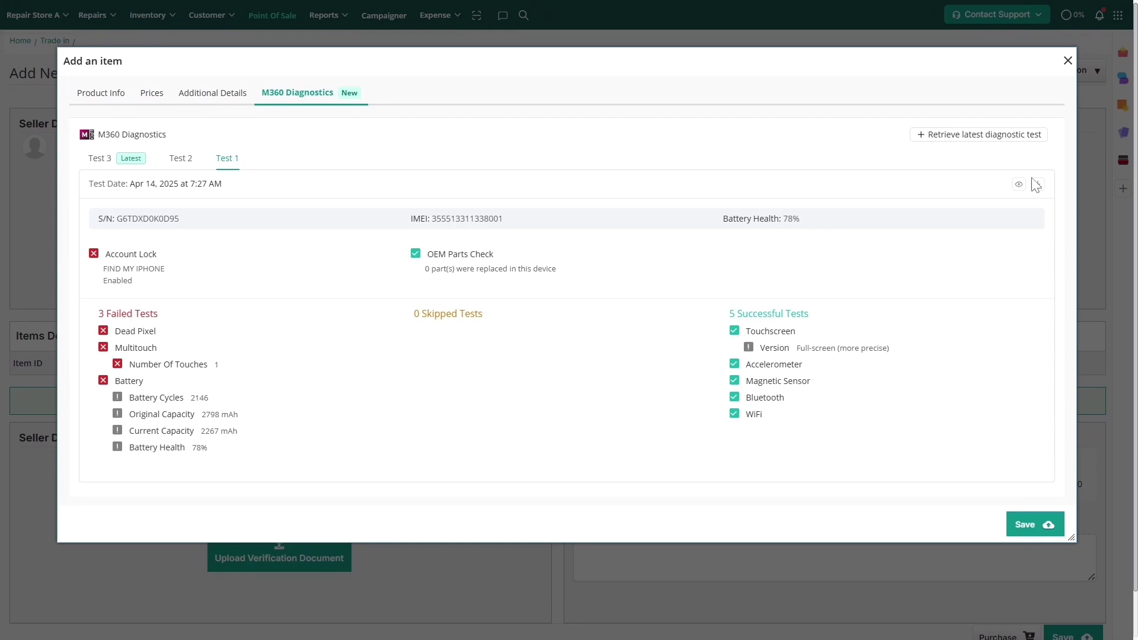